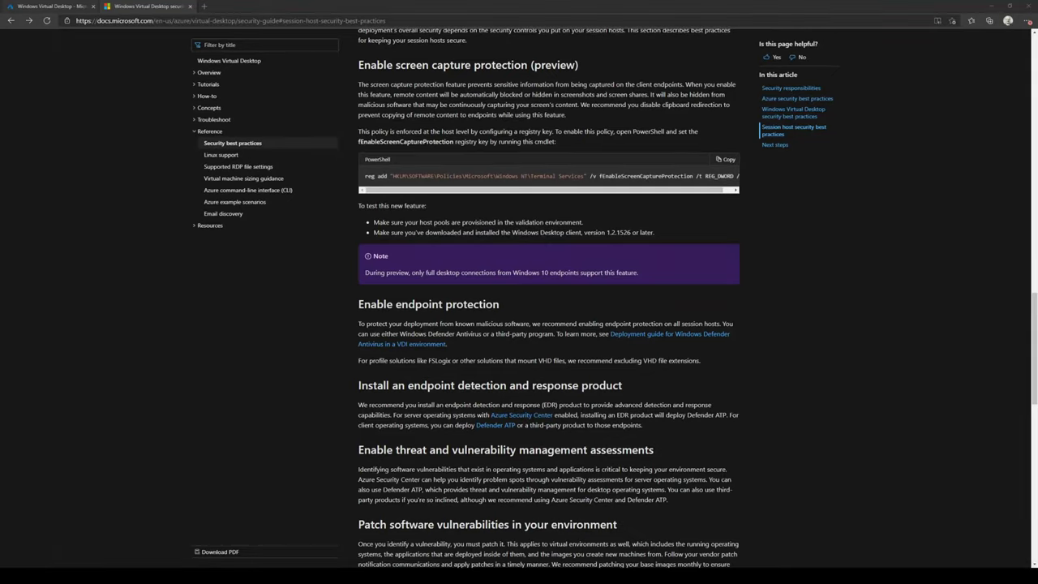
Switch from the Microsoft Docs guidance to the Azure portal's Windows Virtual Desktop Host pools page
{"action": "left_click", "coordinate": [49, 6]}
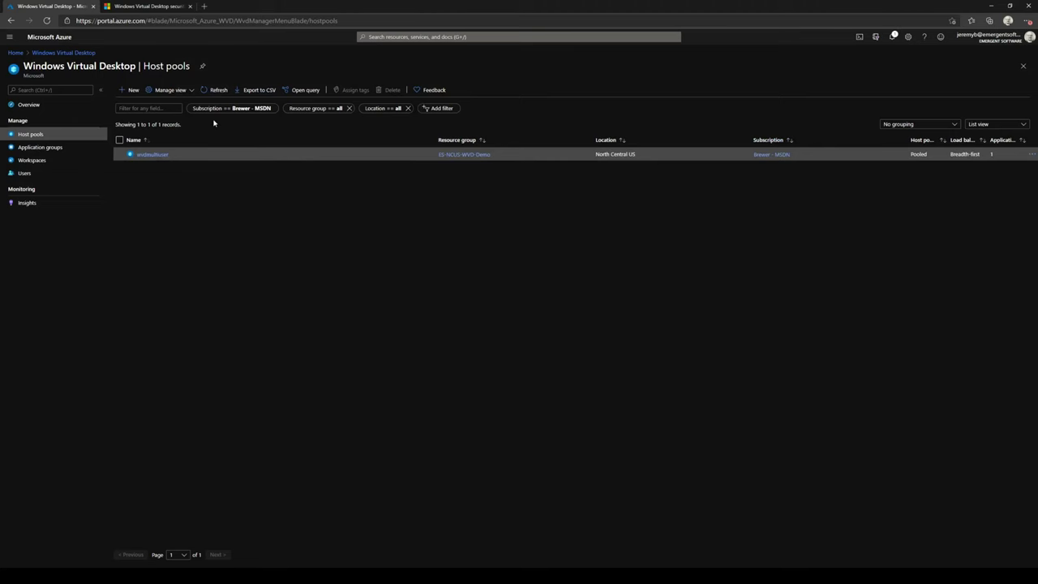
In wvdmultiuser's properties, set Validation environment to Yes and save
{"action": "left_click", "coordinate": [151, 155]}
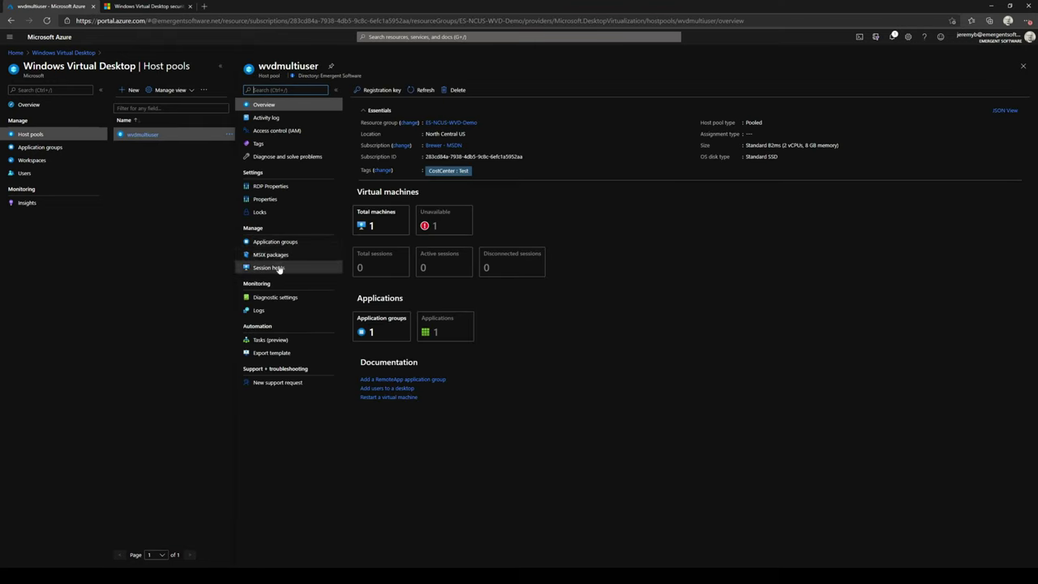
{"action": "left_click", "coordinate": [288, 200]}
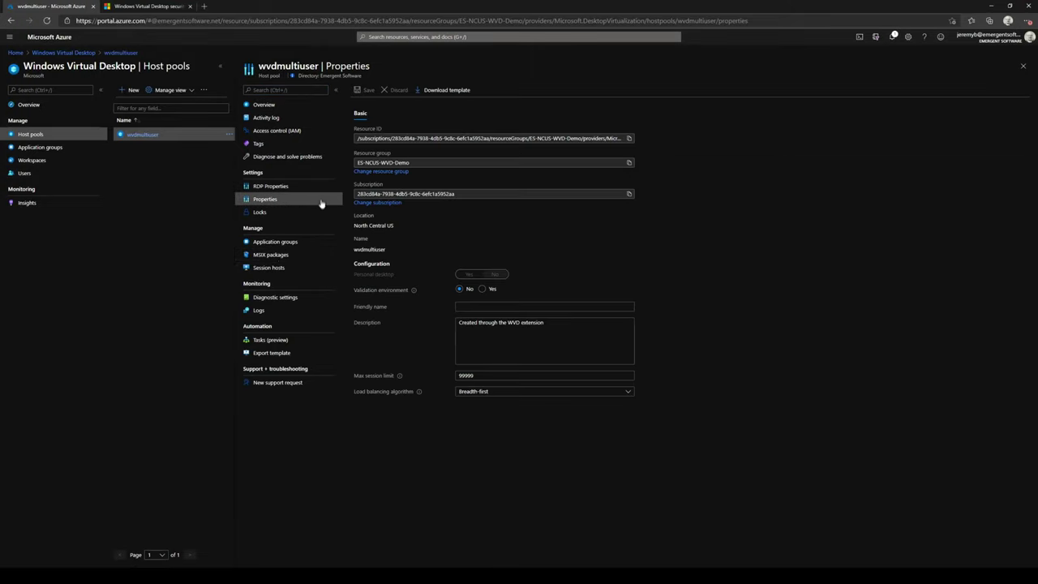
{"action": "left_click", "coordinate": [489, 290]}
{"action": "left_click", "coordinate": [361, 91]}
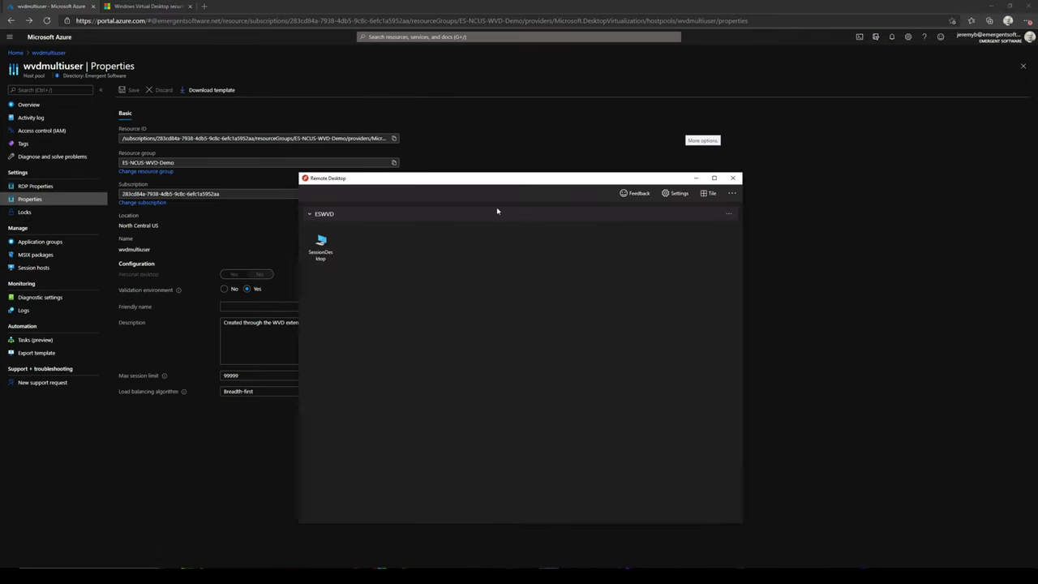
Confirm the client's About version 1.2.1672.0 exceeds the documented 1.2.1526 minimum, then close About
{"action": "left_click", "coordinate": [732, 195]}
{"action": "left_click", "coordinate": [742, 230]}
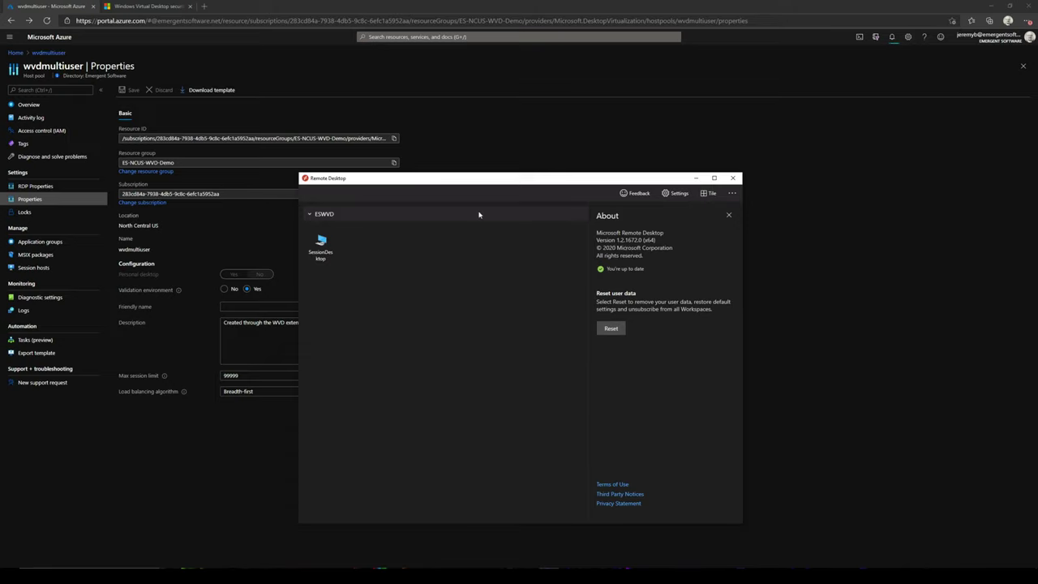
{"action": "key", "text": "alt+F4"}
{"action": "key", "text": "ctrl+Tab"}
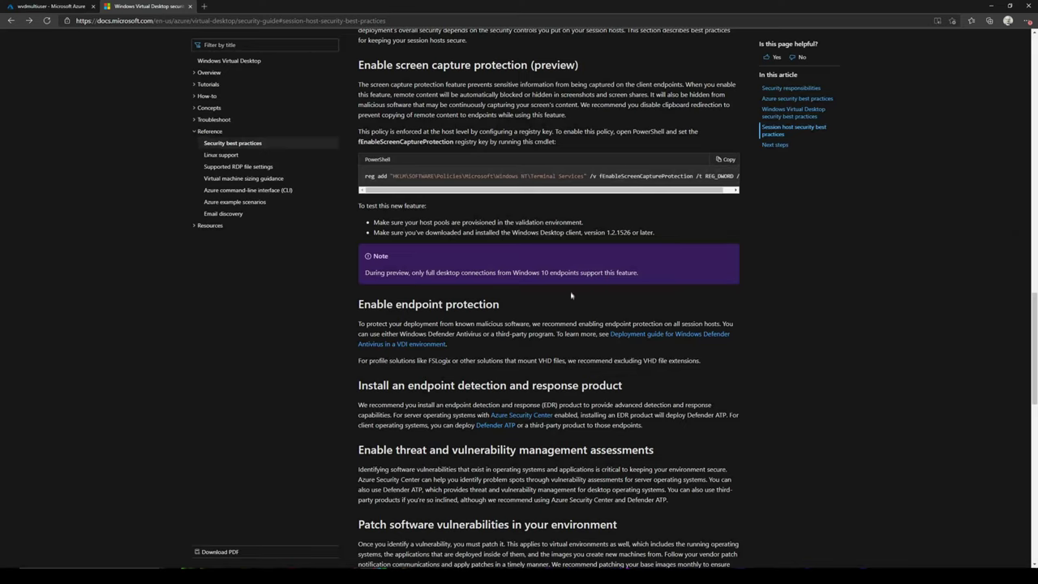
{"action": "left_click_drag", "start_coordinate": [630, 232], "coordinate": [616, 233]}
{"action": "key", "text": "alt+Tab"}
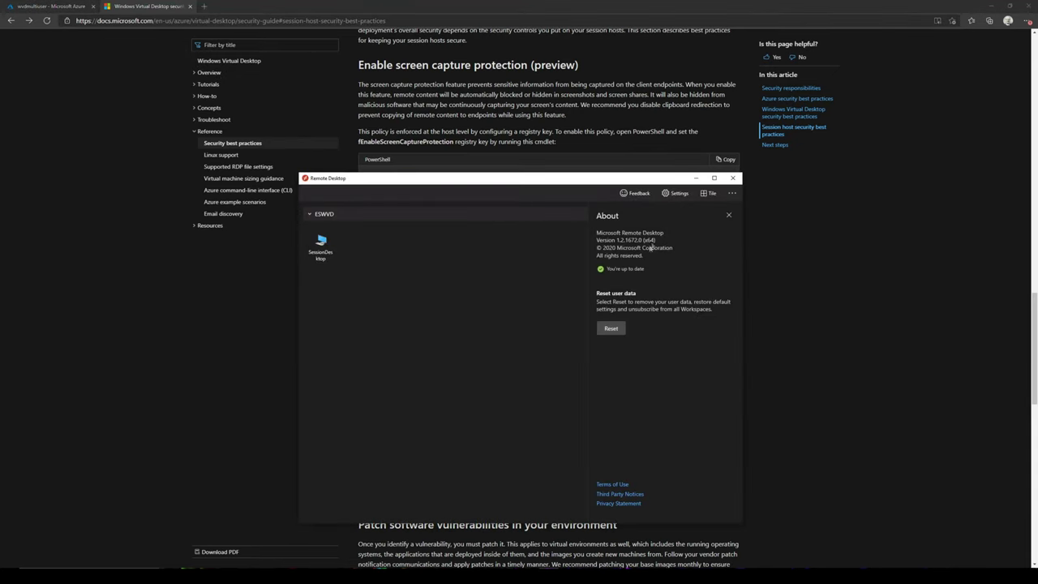
{"action": "left_click", "coordinate": [464, 427]}
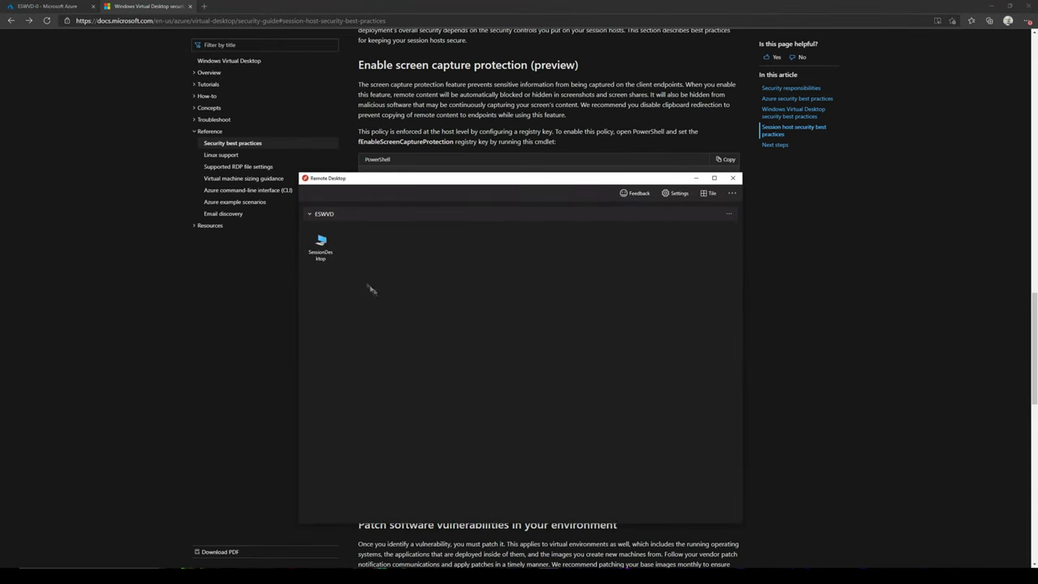
Connect to SessionDesktop, run Registry Editor as admin, and open HKLM\SOFTWARE\Policies\Microsoft\Windows NT\Terminal Services
{"action": "double_click", "coordinate": [328, 252]}
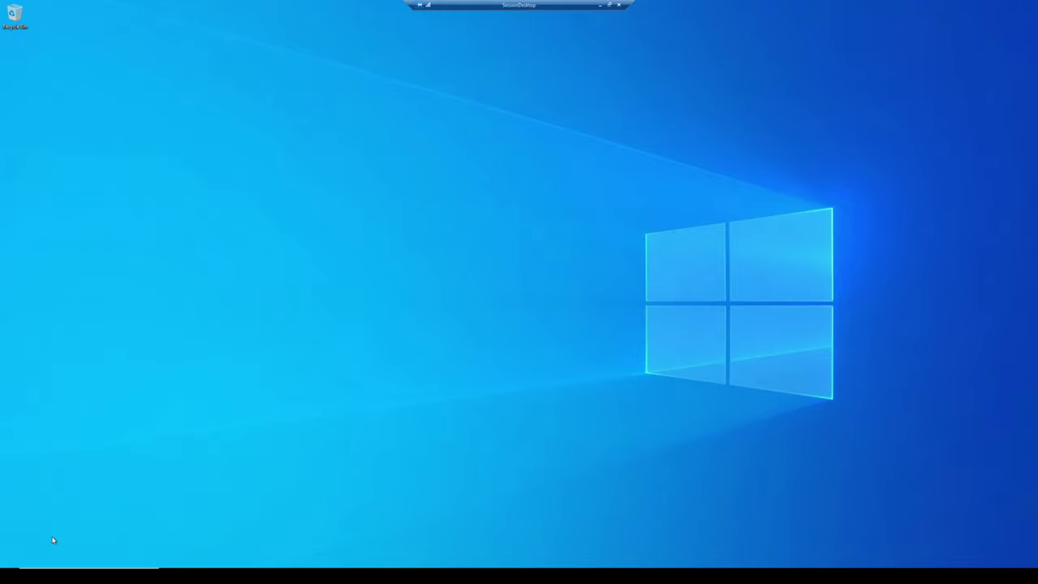
{"action": "left_click", "coordinate": [475, 340]}
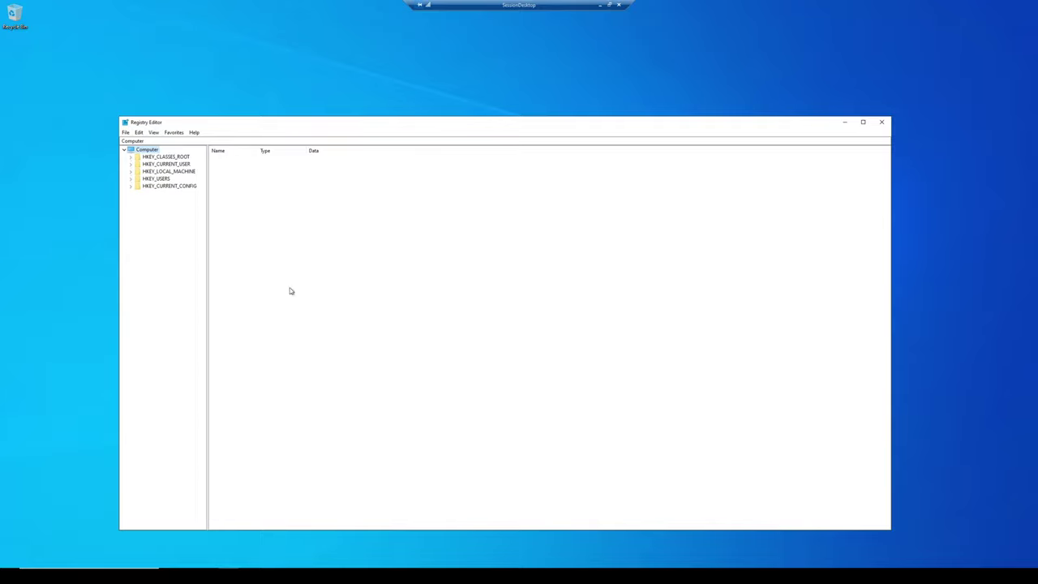
{"action": "left_click", "coordinate": [130, 172]}
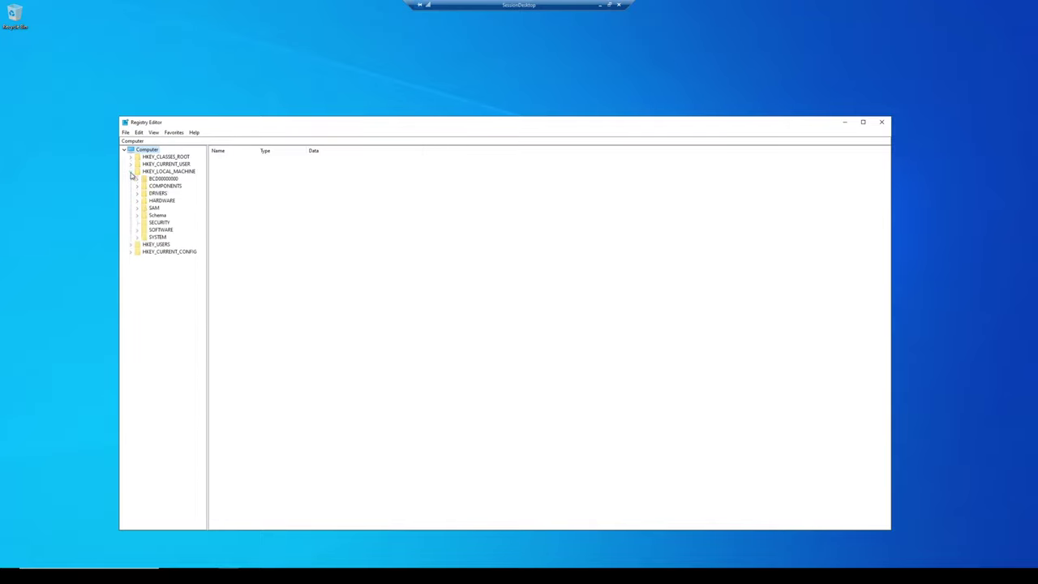
{"action": "left_click", "coordinate": [137, 231]}
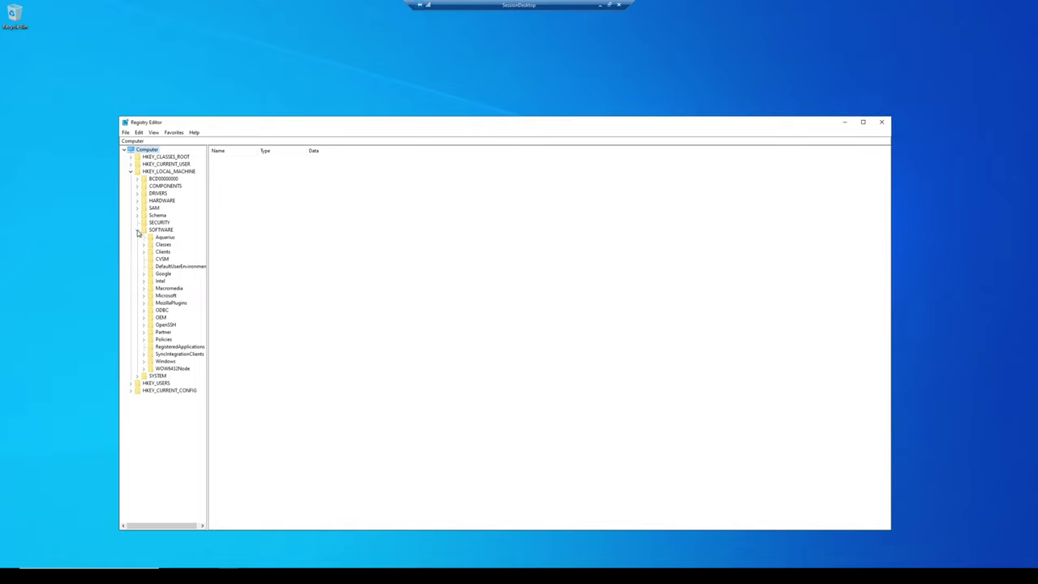
{"action": "left_click", "coordinate": [145, 340]}
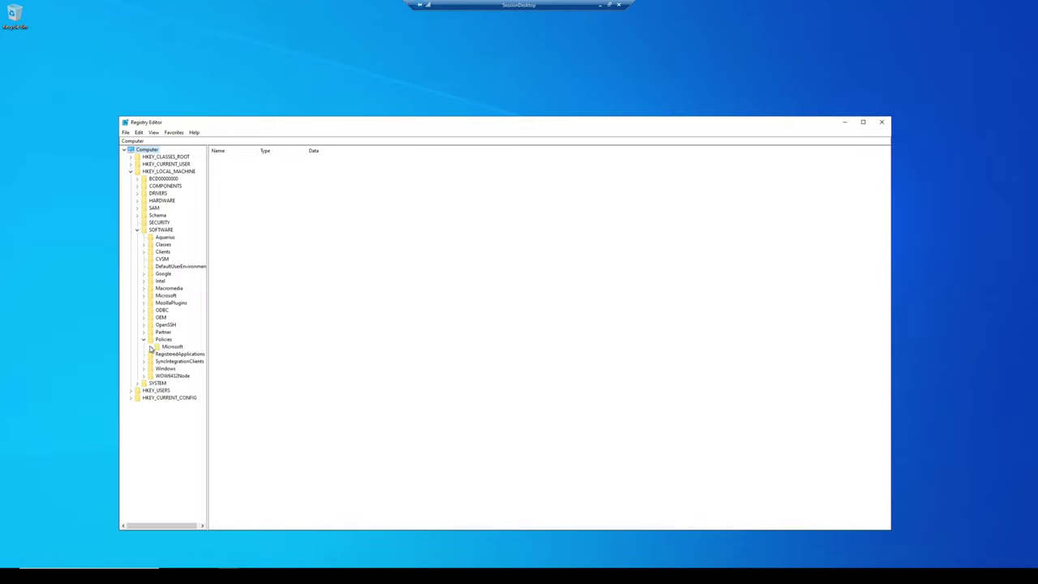
{"action": "left_click", "coordinate": [150, 347]}
{"action": "left_click", "coordinate": [157, 427]}
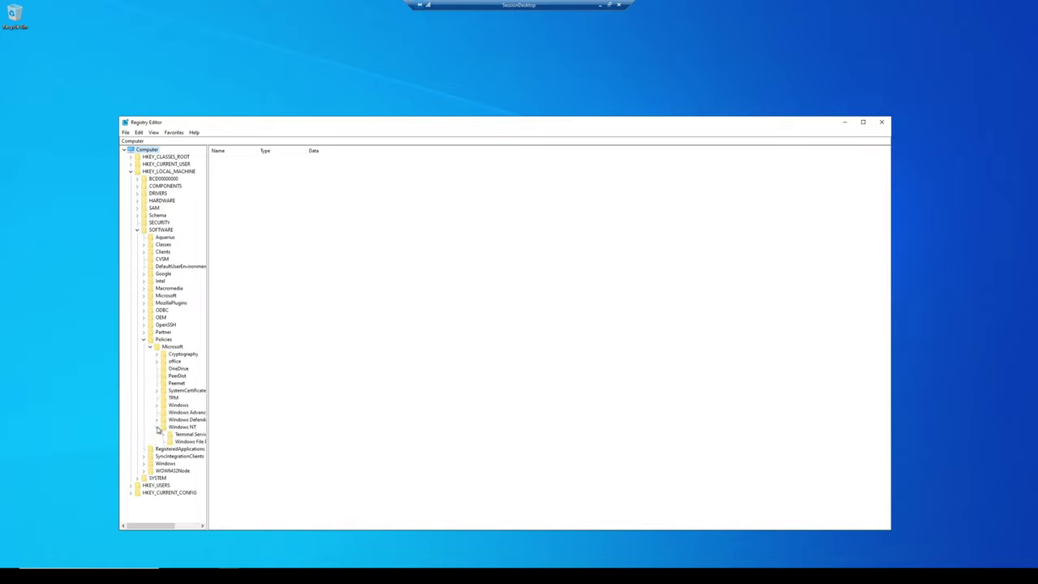
{"action": "left_click", "coordinate": [182, 436]}
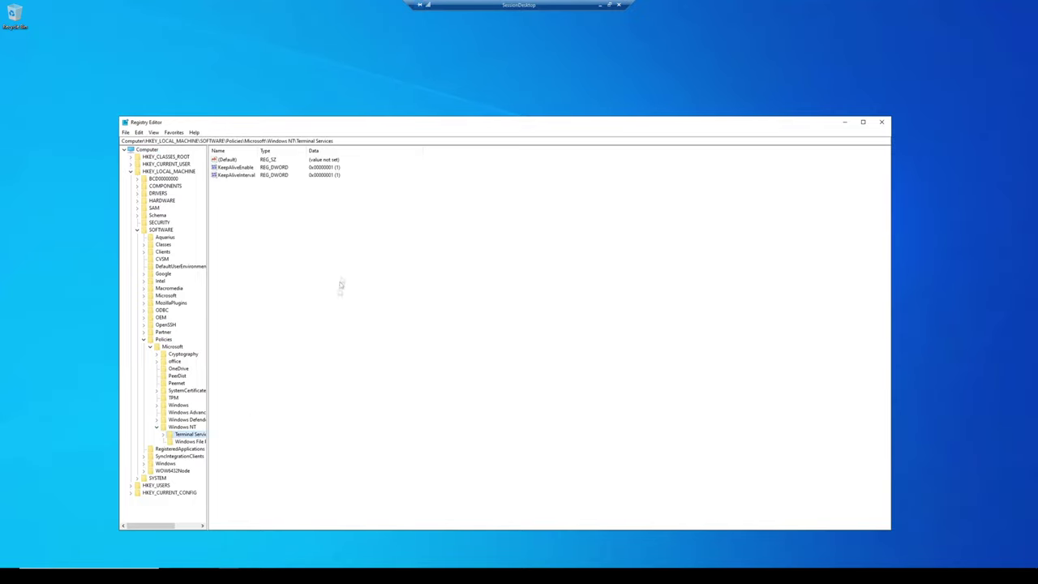
Add a new DWORD (32-bit) value named fEnableScreenCaptureProtection under Terminal Services
{"action": "right_click", "coordinate": [298, 219]}
{"action": "mouse_move", "coordinate": [334, 222]}
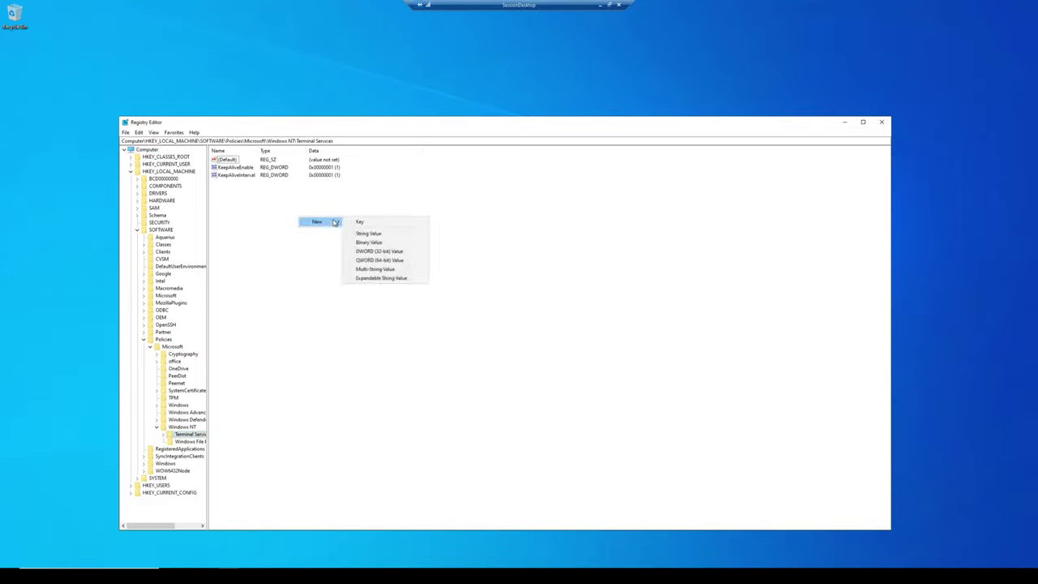
{"action": "left_click", "coordinate": [390, 251]}
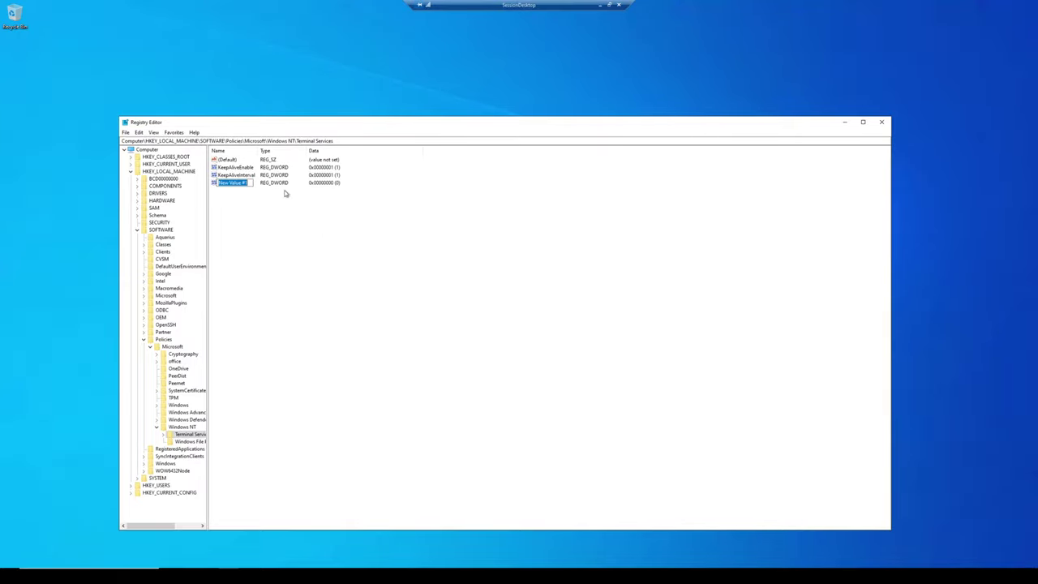
{"action": "right_click", "coordinate": [235, 184]}
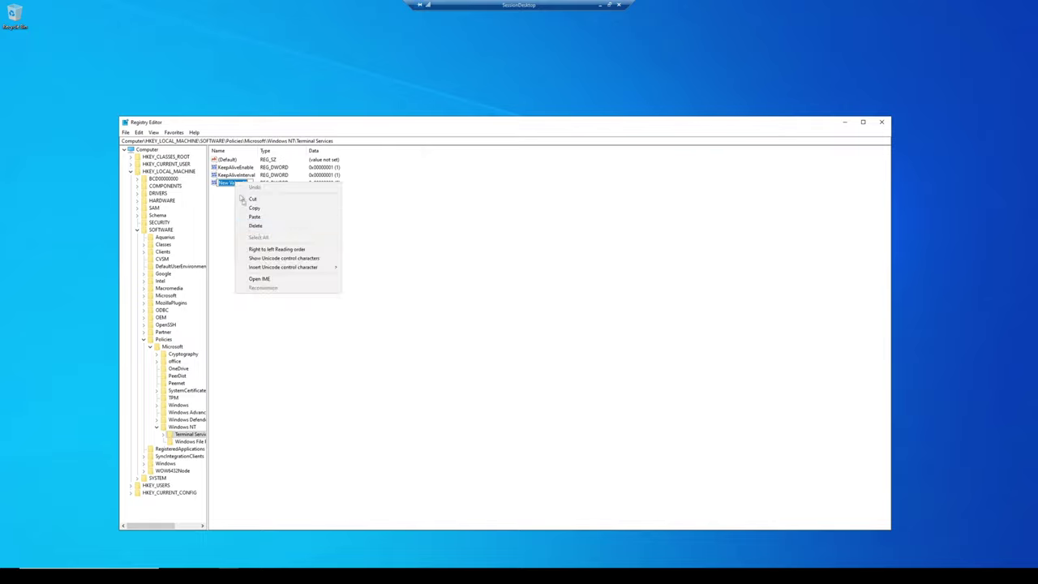
{"action": "left_click", "coordinate": [255, 216]}
{"action": "key", "text": "Home"}
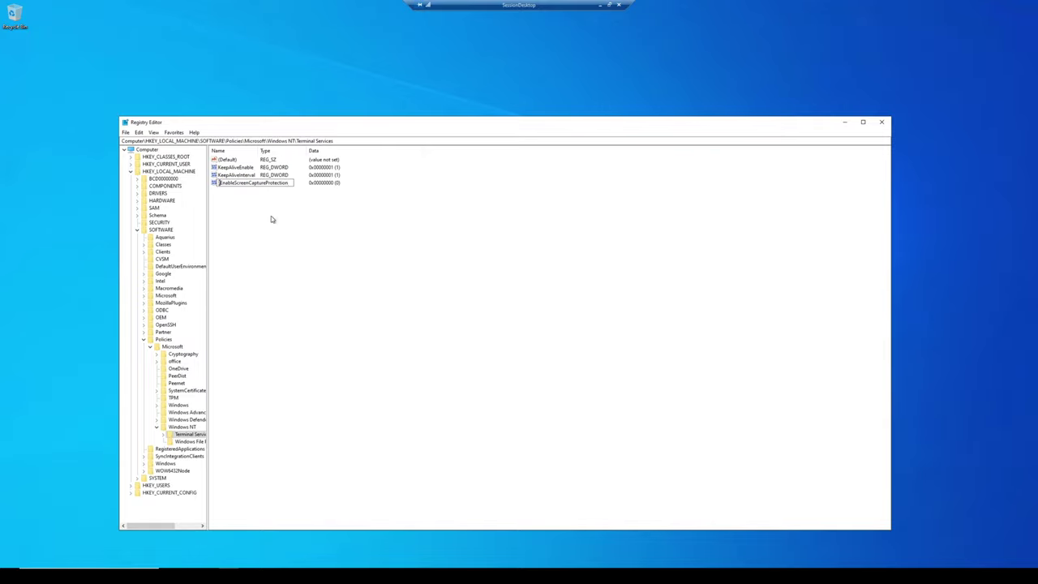
{"action": "key", "text": "Return"}
Set fEnableScreenCaptureProtection's value data to 1 and close Registry Editor
{"action": "left_click", "coordinate": [234, 184]}
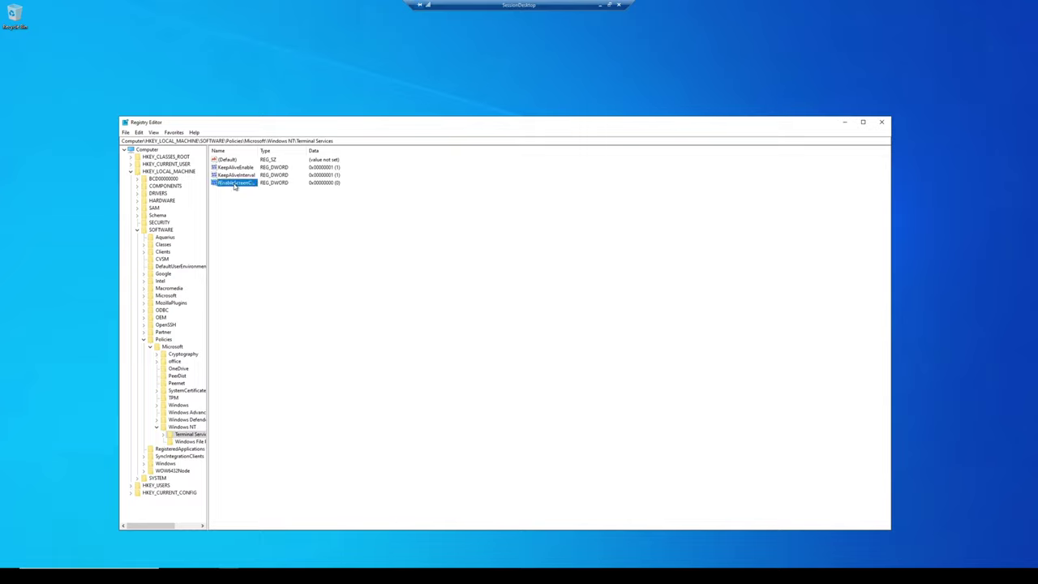
{"action": "double_click", "coordinate": [234, 184]}
{"action": "type", "text": "1"}
{"action": "left_click", "coordinate": [221, 223]}
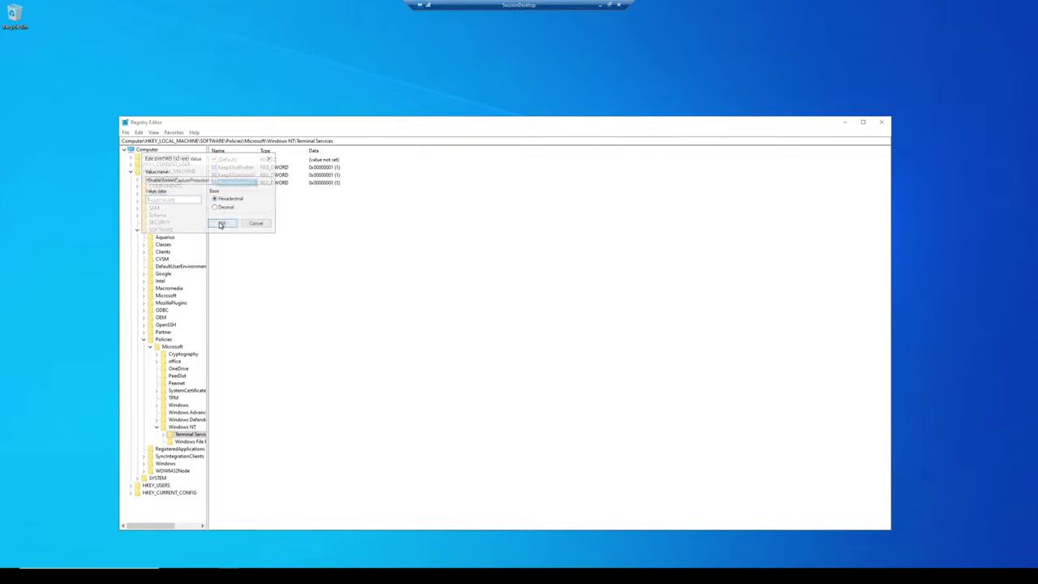
{"action": "left_click", "coordinate": [221, 225]}
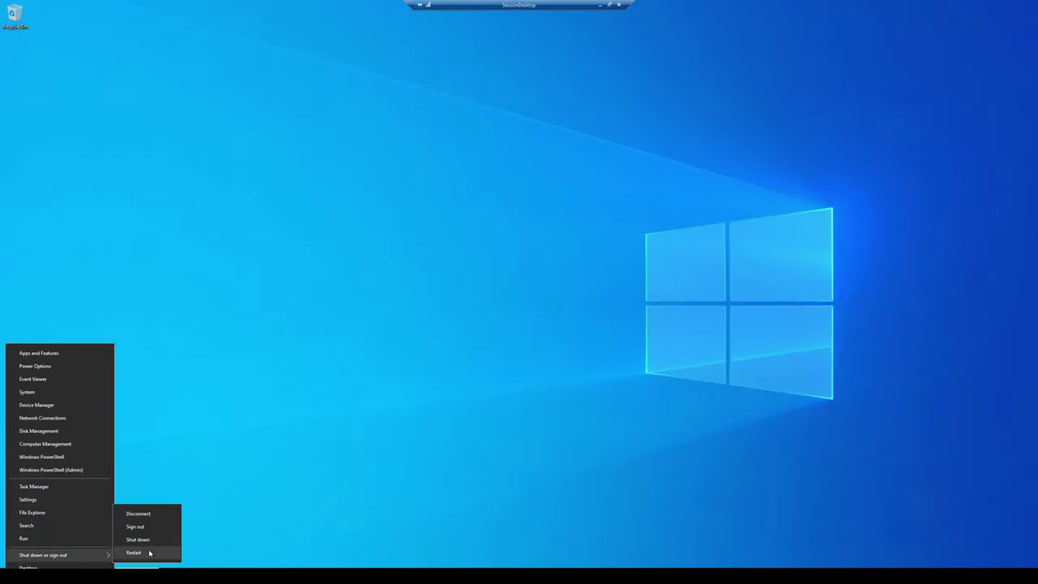
Restart the remote session host, then reconnect to SessionDesktop in the ESWVD workspace
{"action": "left_click", "coordinate": [150, 552]}
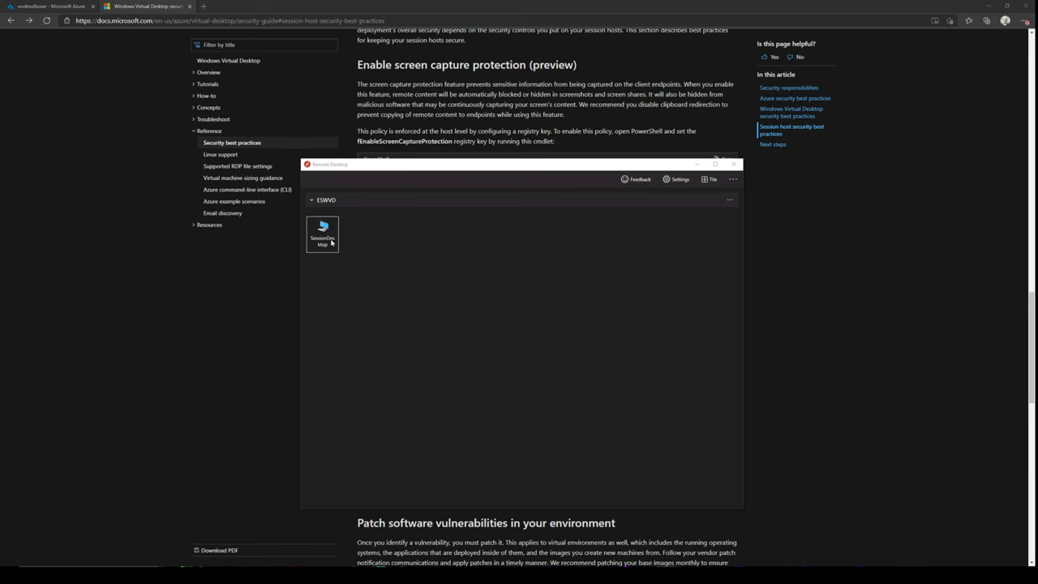
{"action": "double_click", "coordinate": [322, 230]}
Snip the screen area covering the docs page and the Remote Desktop client window
{"action": "key", "text": "super+shift+s"}
{"action": "left_click_drag", "start_coordinate": [201, 83], "coordinate": [738, 417]}
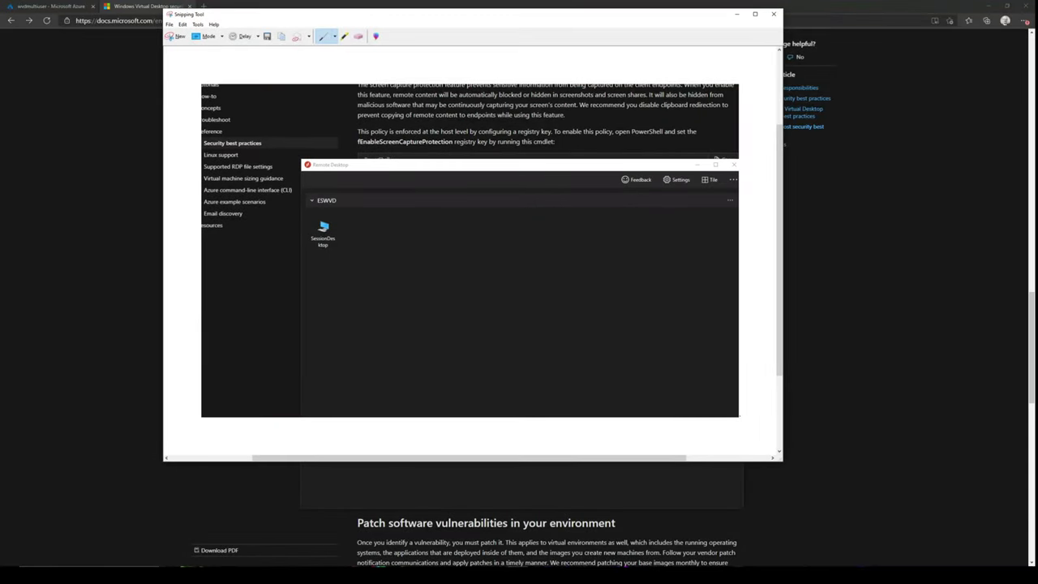